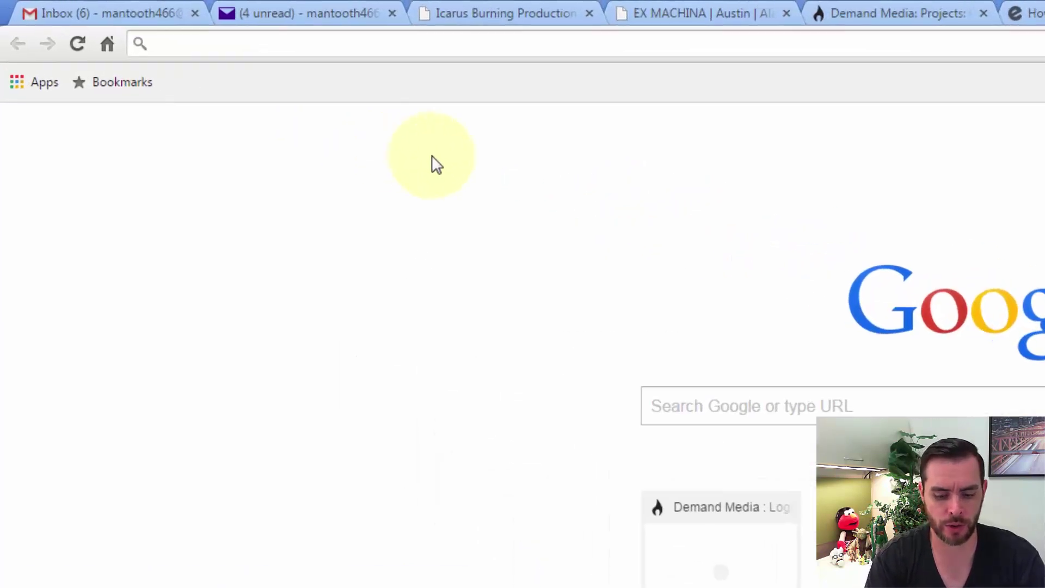
text(outlook.com)
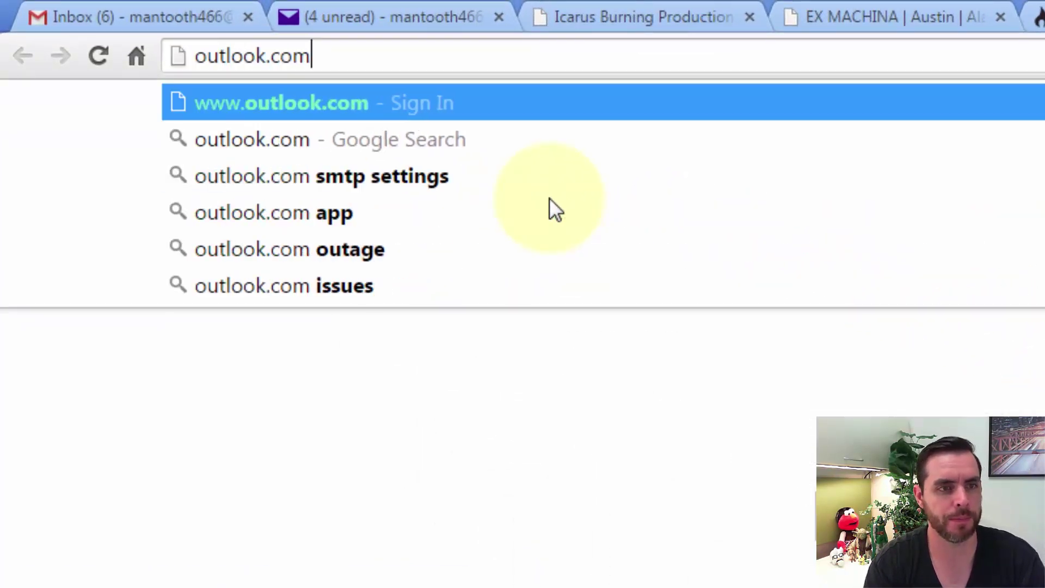
Load outlook.com in a new Chrome tab
key(Return)
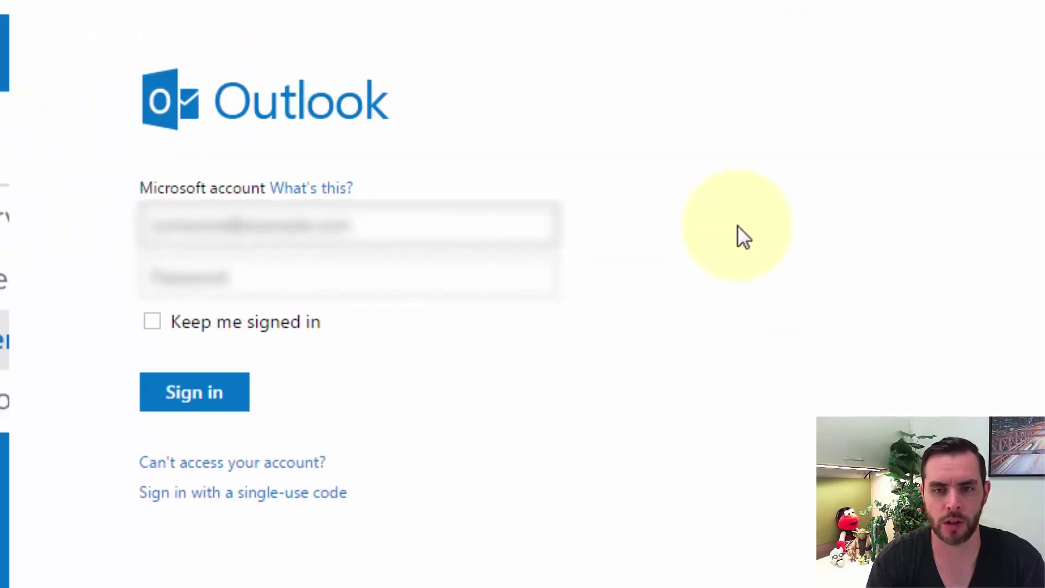
text([email address])
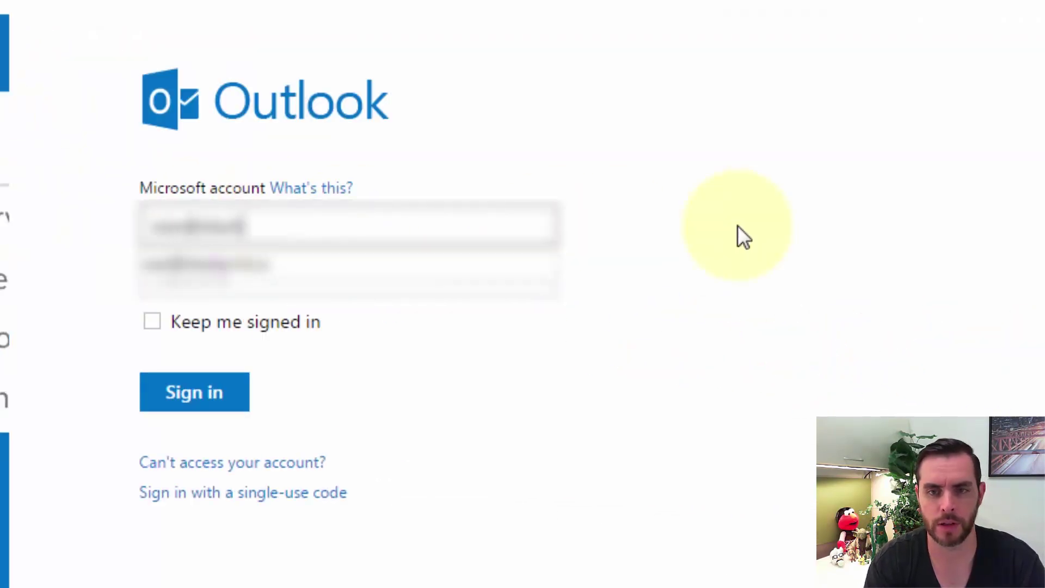
text([email continued])
Sign in to Outlook.com with the Microsoft account email and password
key(Tab)
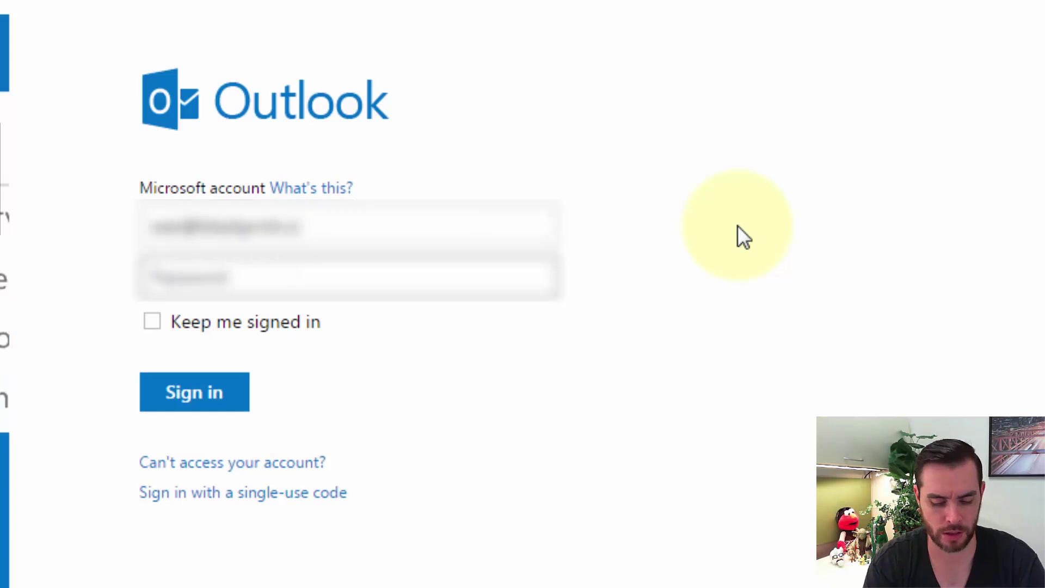
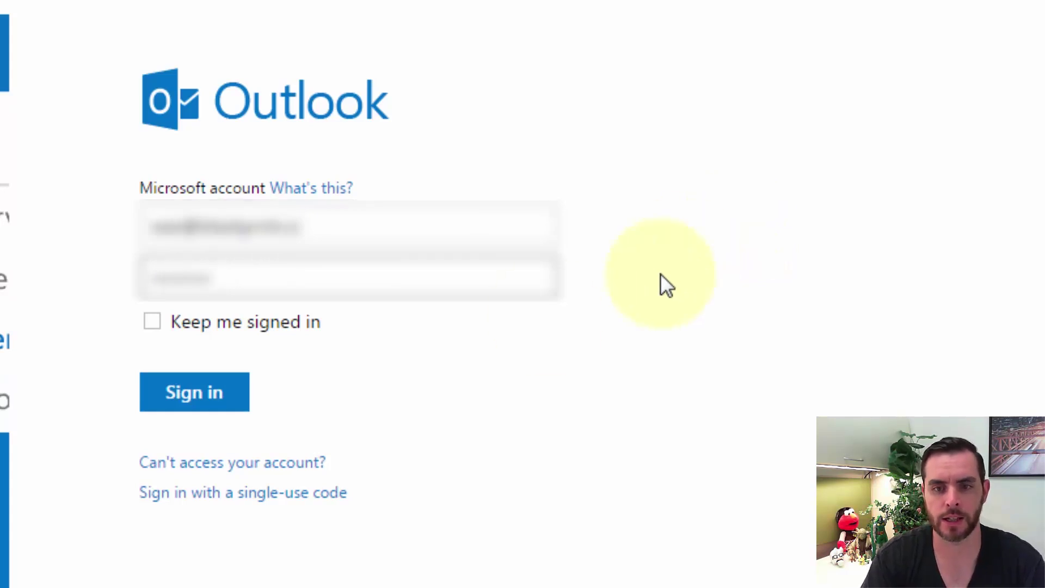
click(178, 397)
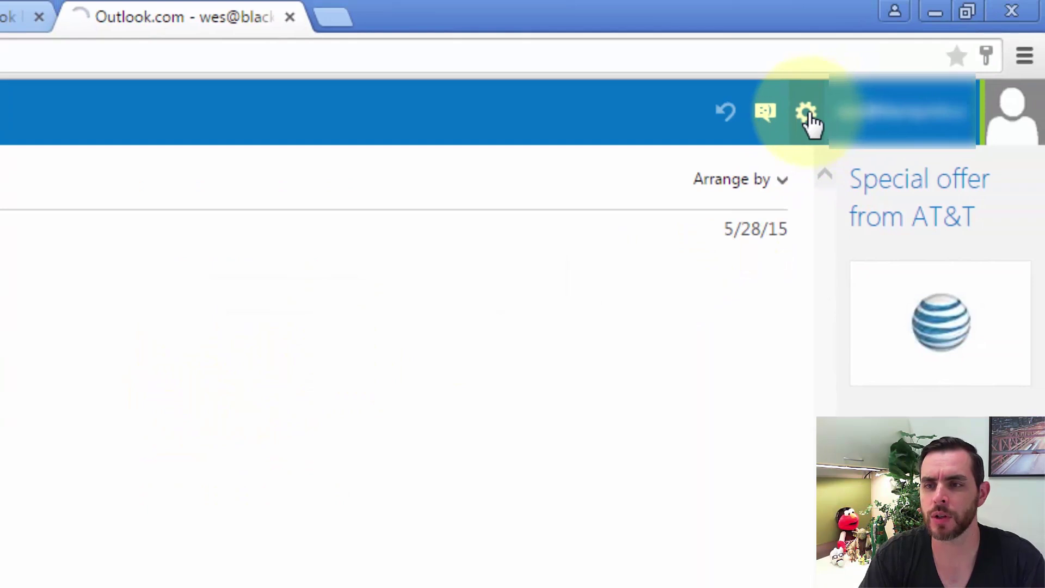
Open the Email forwarding page from the gear menu's Options
click(807, 118)
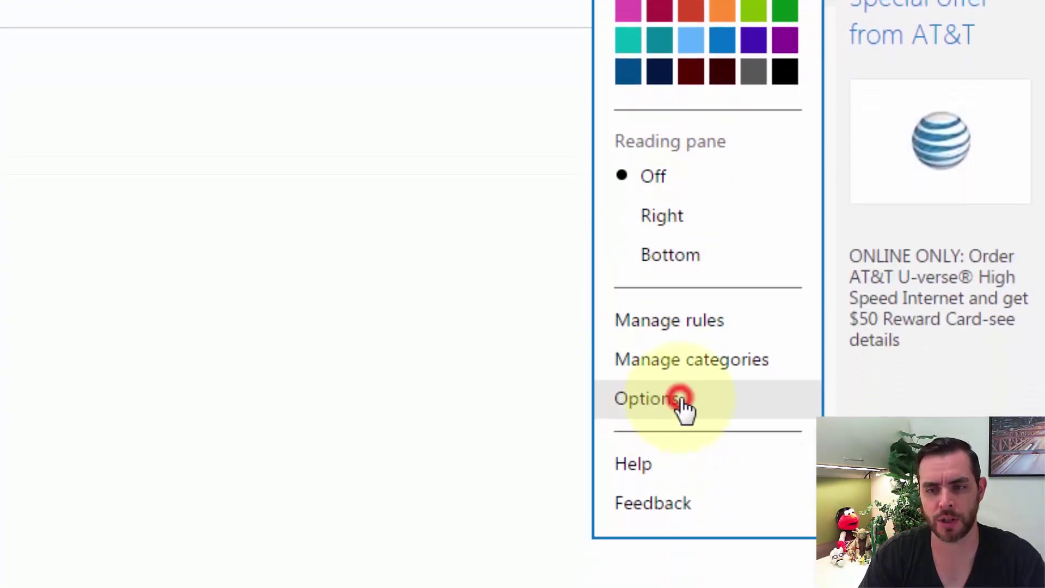
click(684, 406)
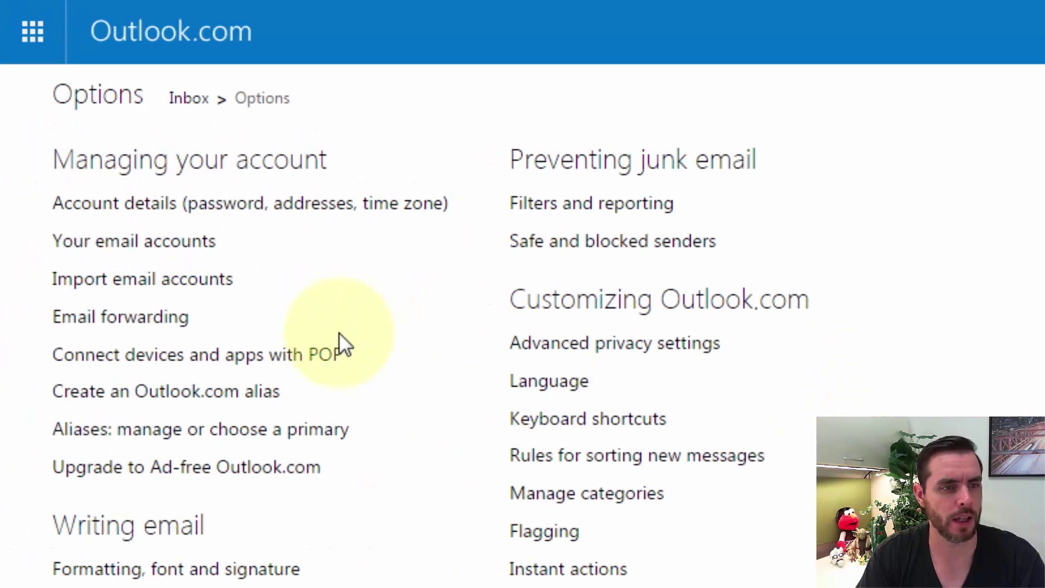
click(109, 323)
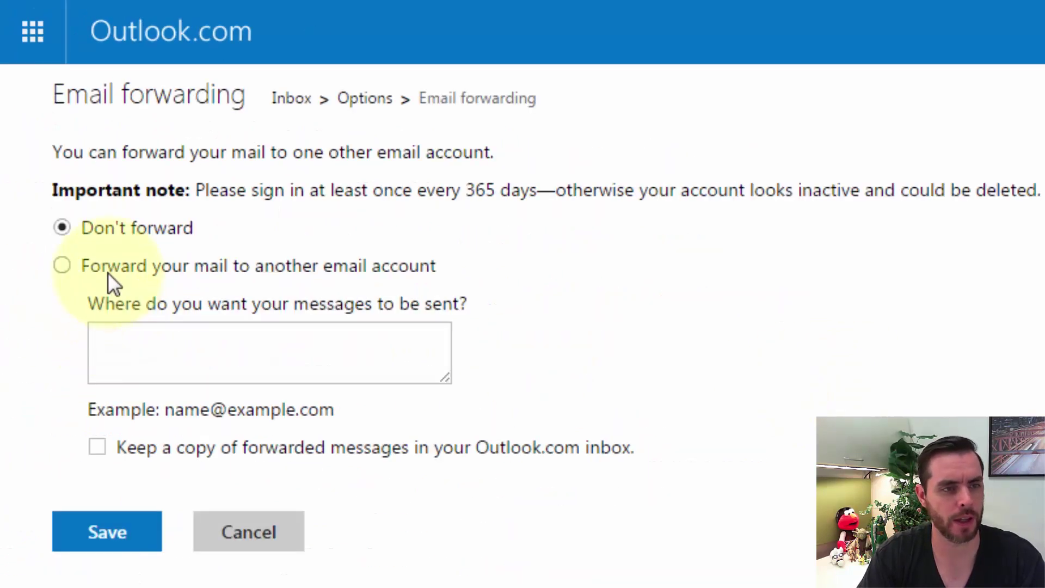
Turn on forwarding to another email account with the Gmail address, and save
click(62, 265)
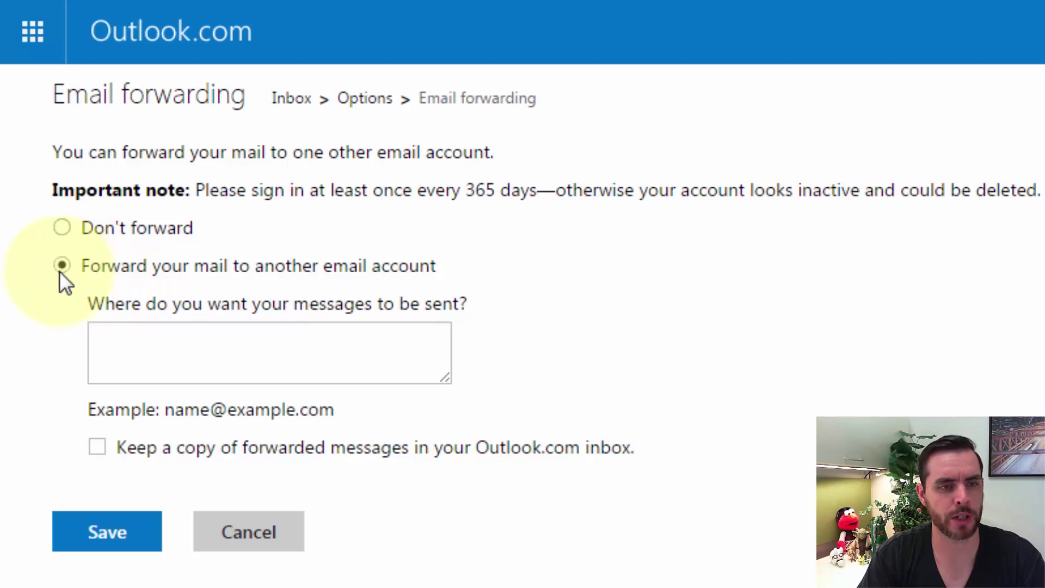
click(331, 353)
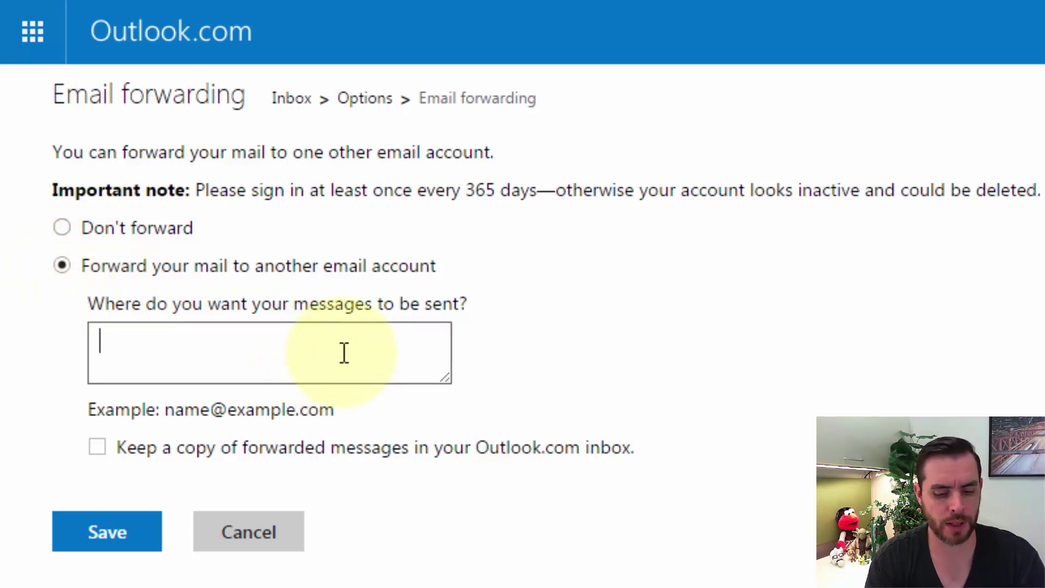
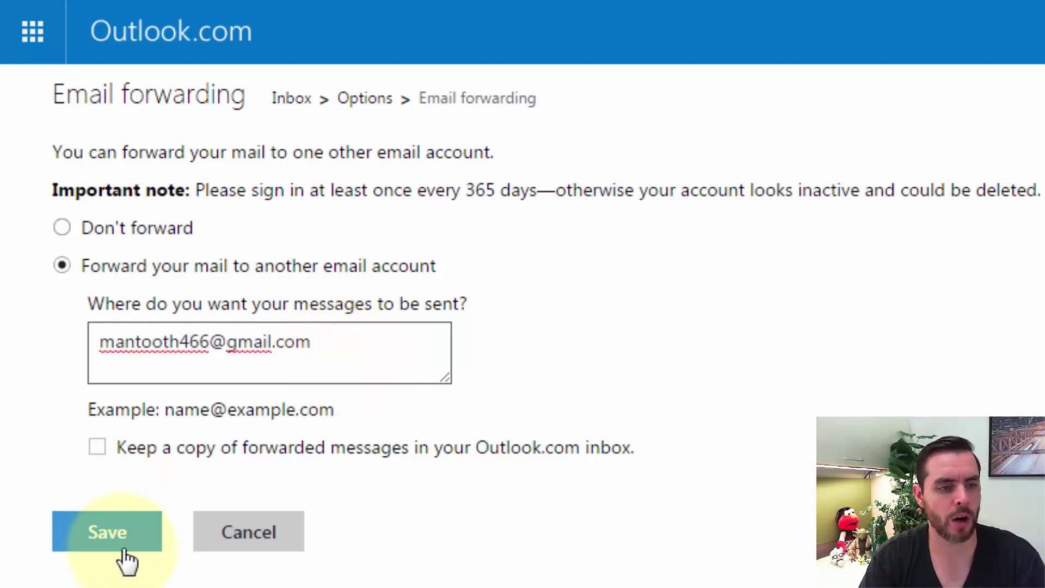
click(107, 531)
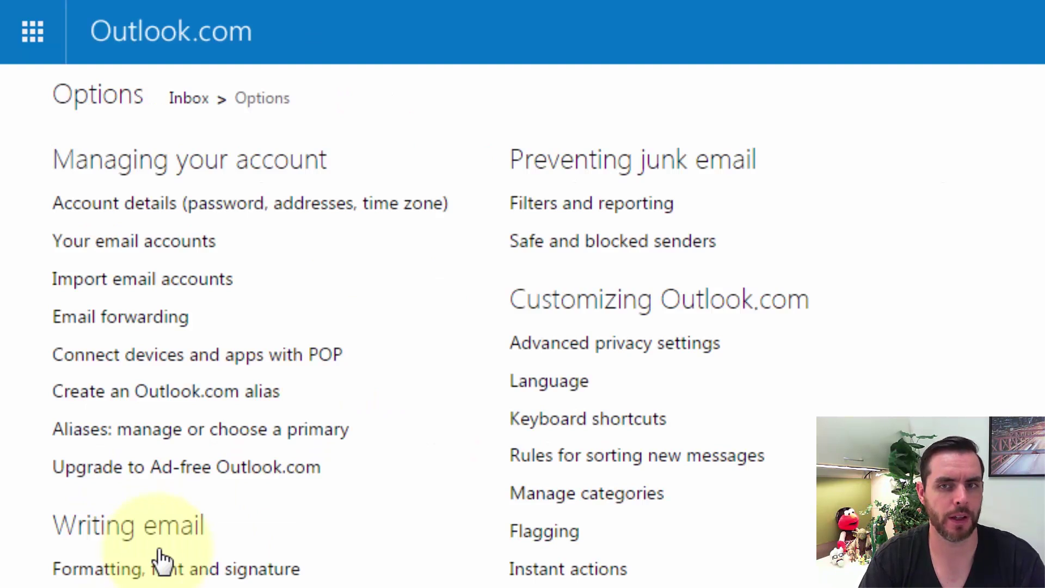
scroll(164, 561, down, 5)
scroll(164, 561, down, 5)
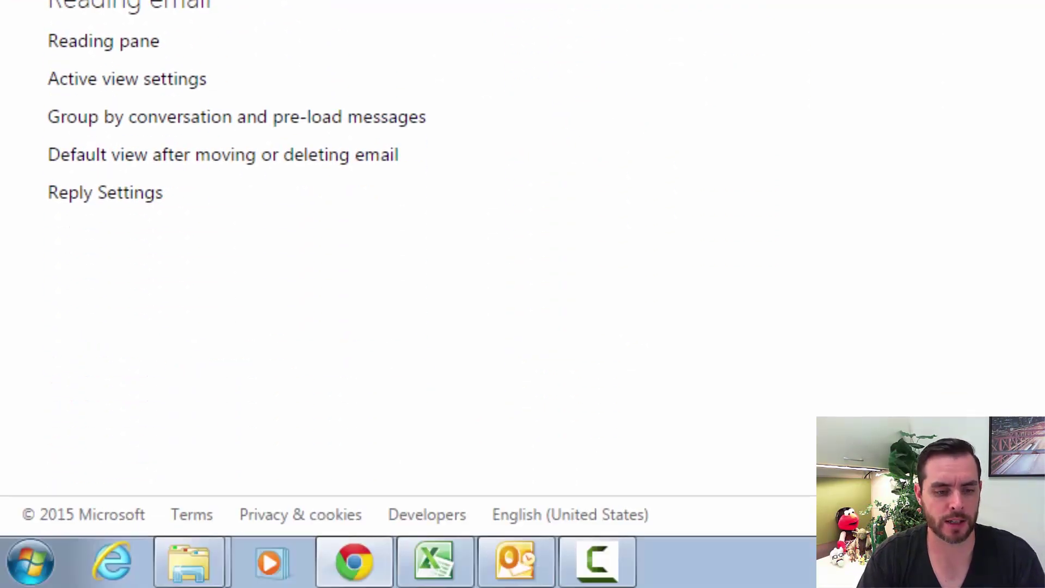
In desktop Outlook, start a new Contact from New Items on the Home tab
click(516, 560)
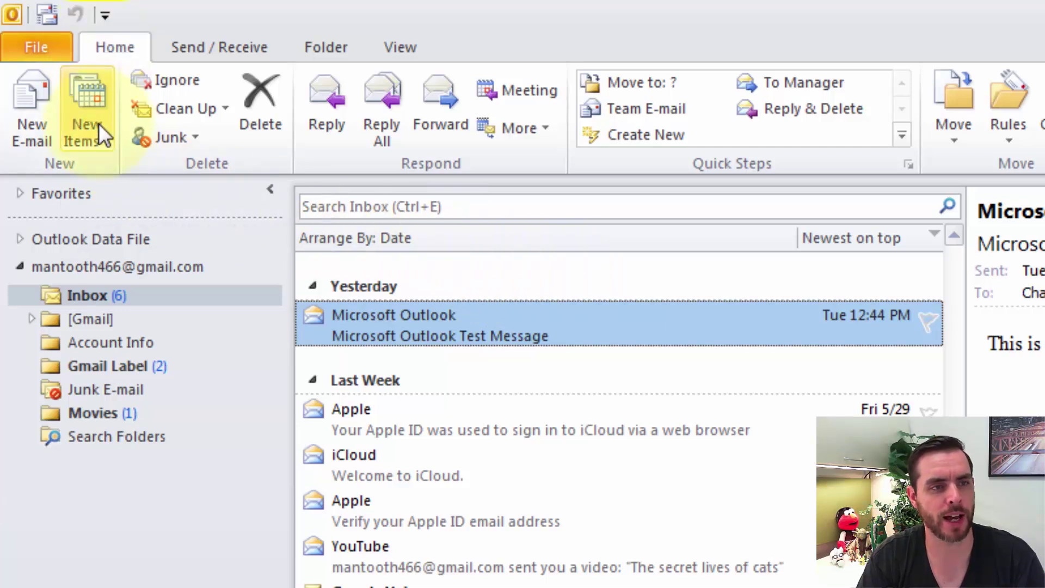
click(104, 139)
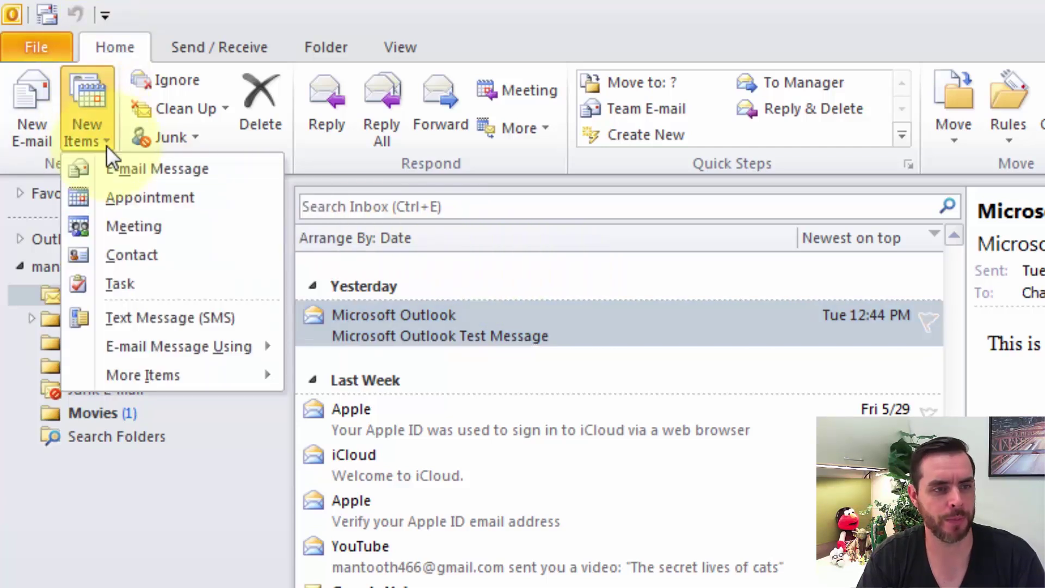
click(152, 252)
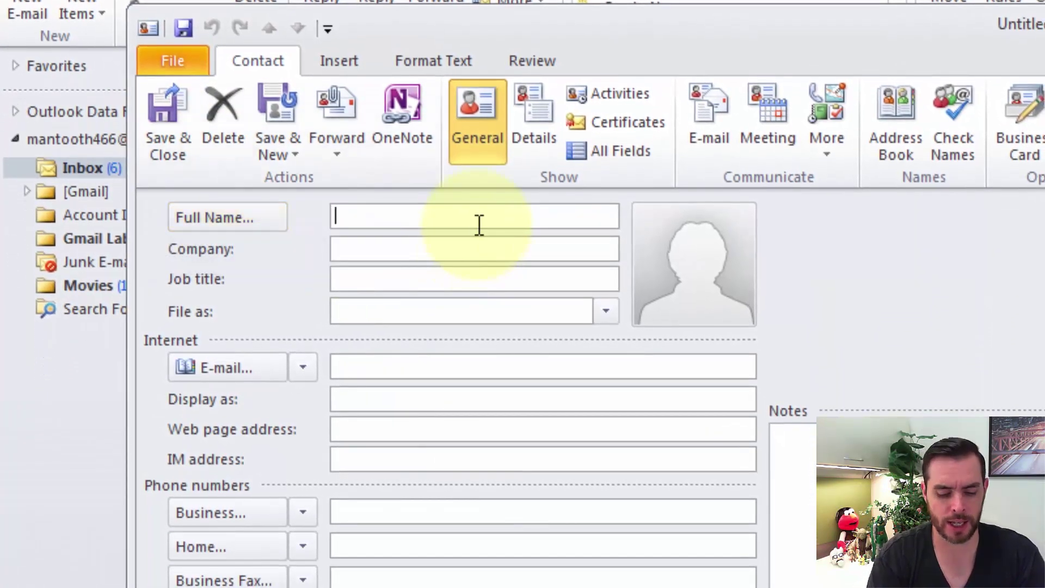
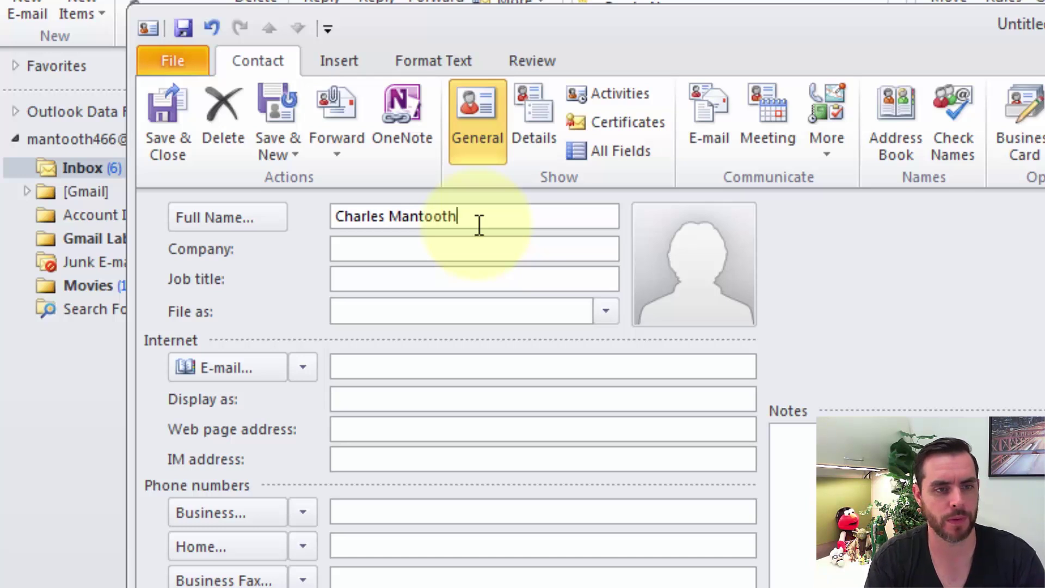
Save a contact with the full name and Gmail address in the E-mail field
click(470, 369)
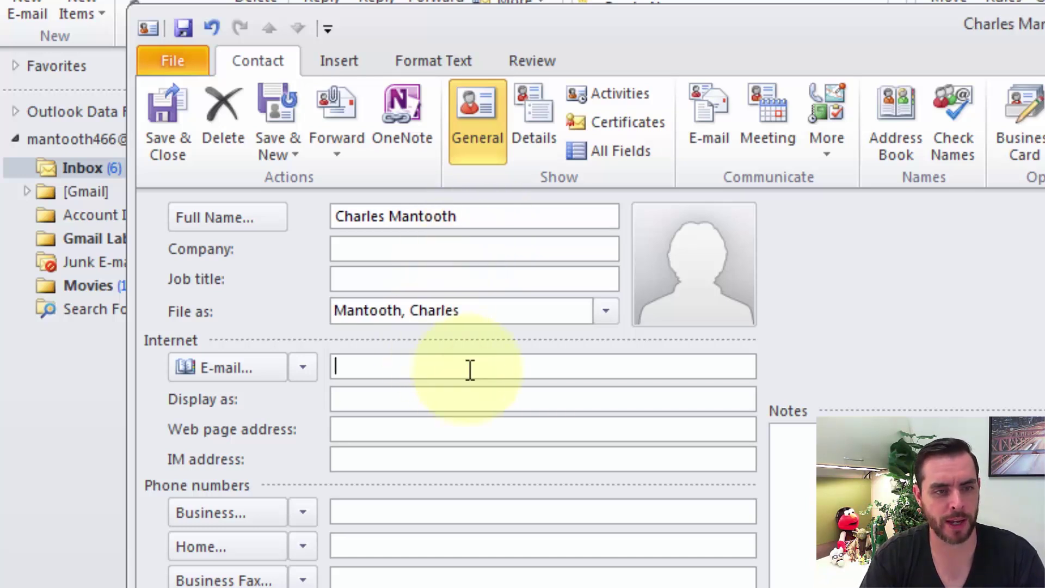
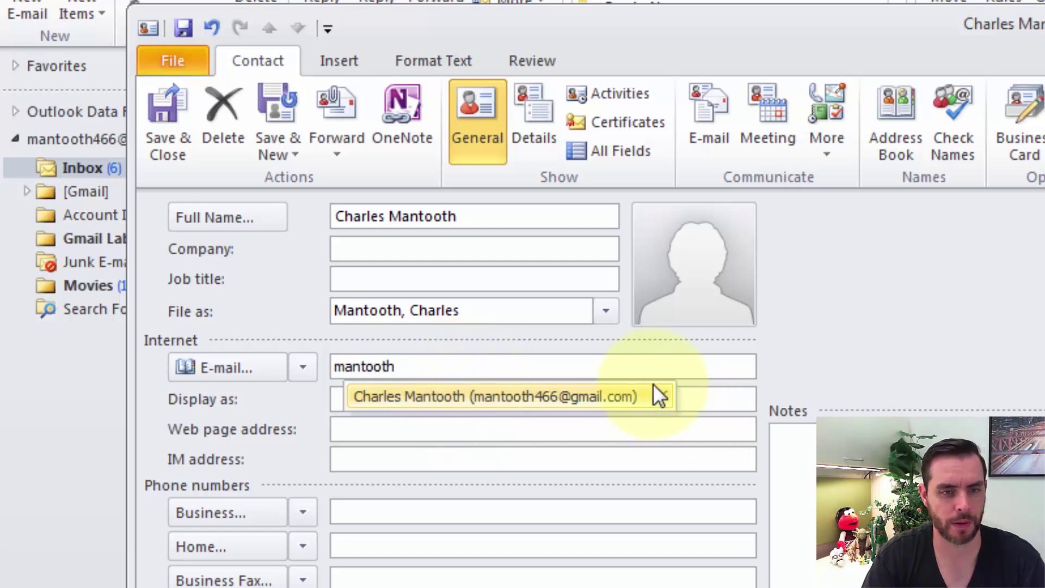
click(662, 396)
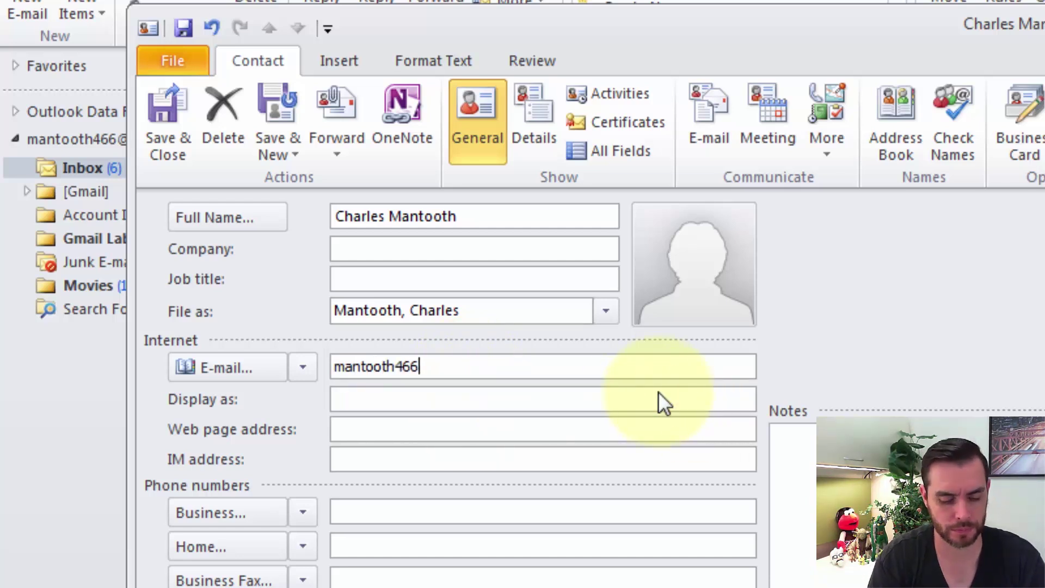
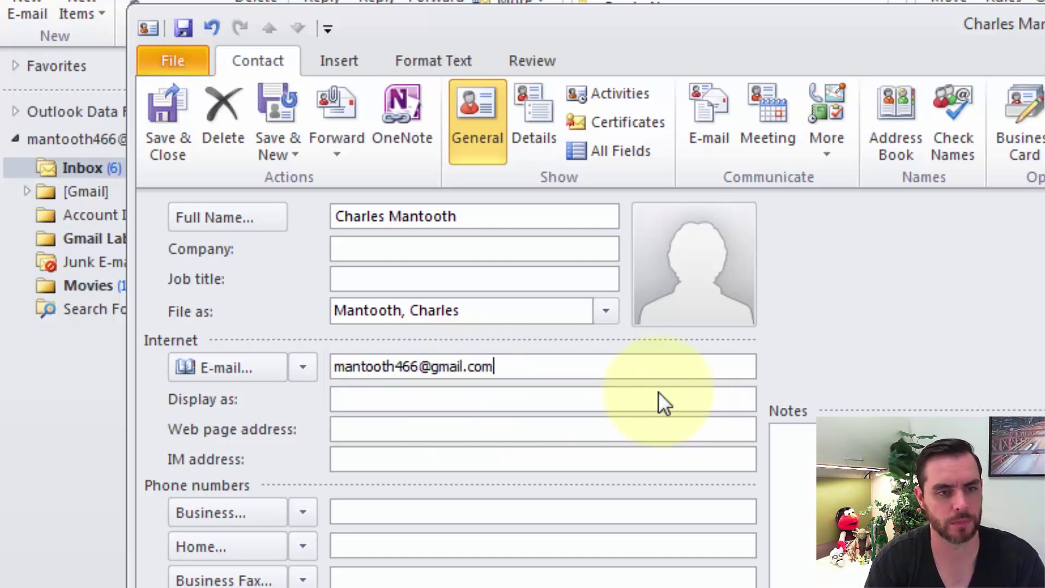
click(174, 143)
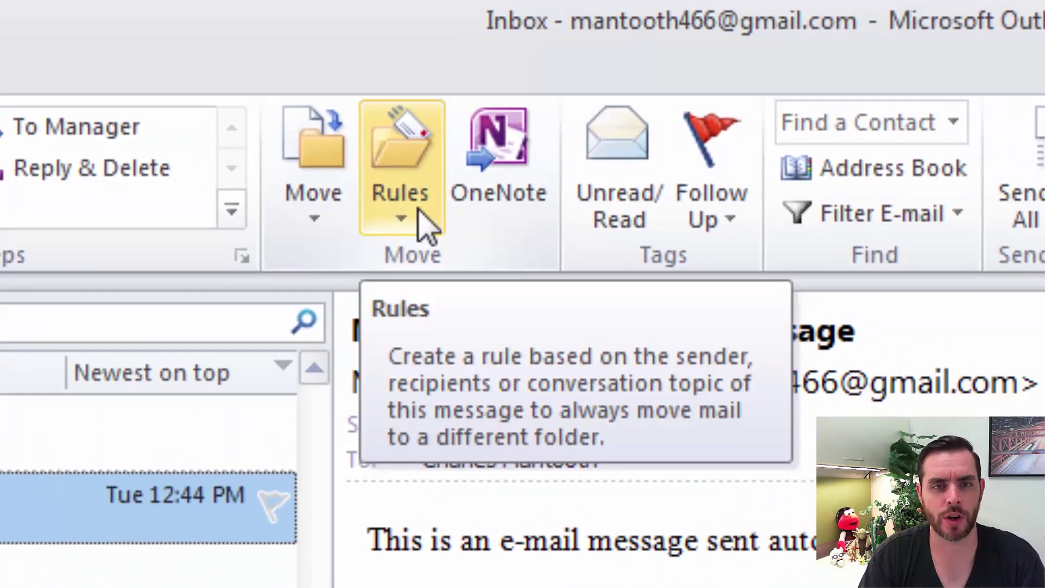
Start a rule from the test message via Rules > Create Rule, with all conditions listed
click(425, 222)
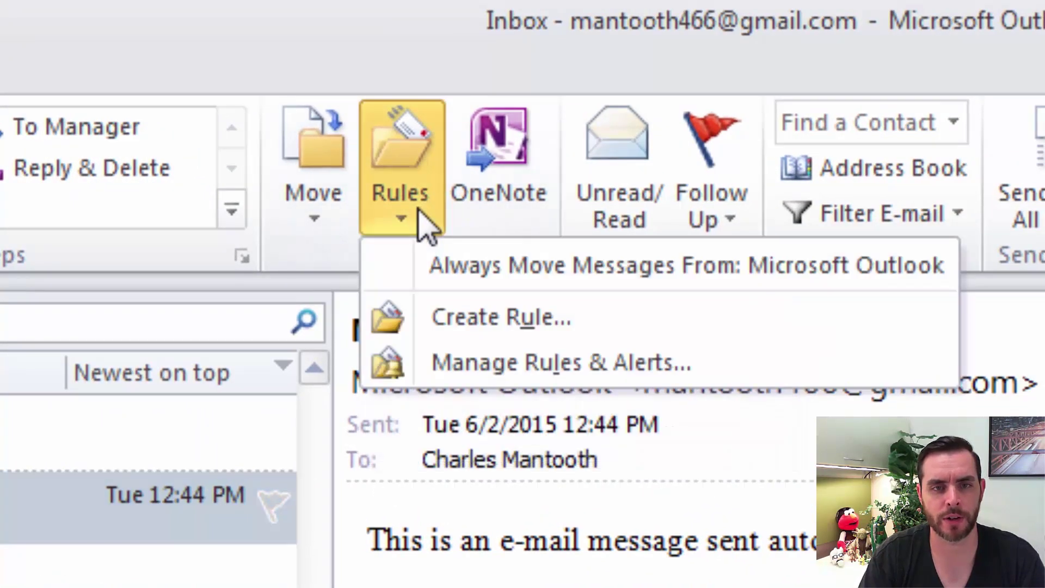
click(572, 330)
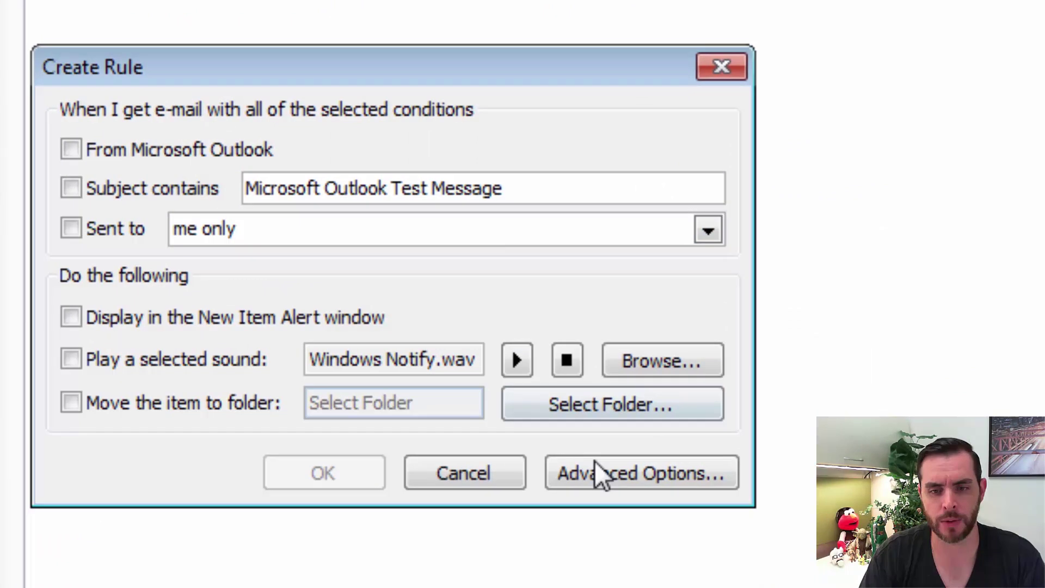
click(676, 475)
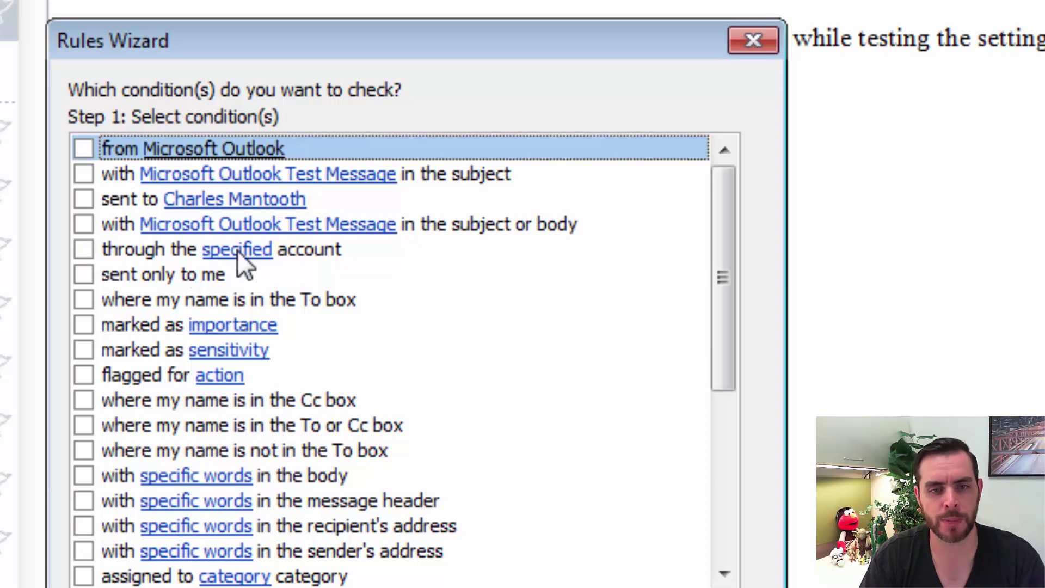
Add the condition 'through the specified account' set to the Gmail account, then continue
click(84, 249)
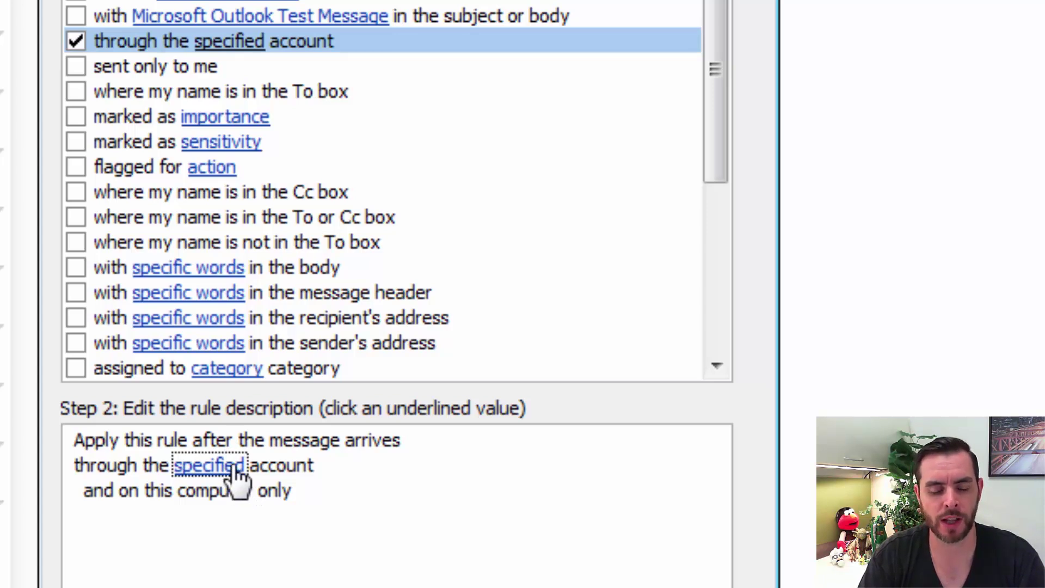
click(237, 470)
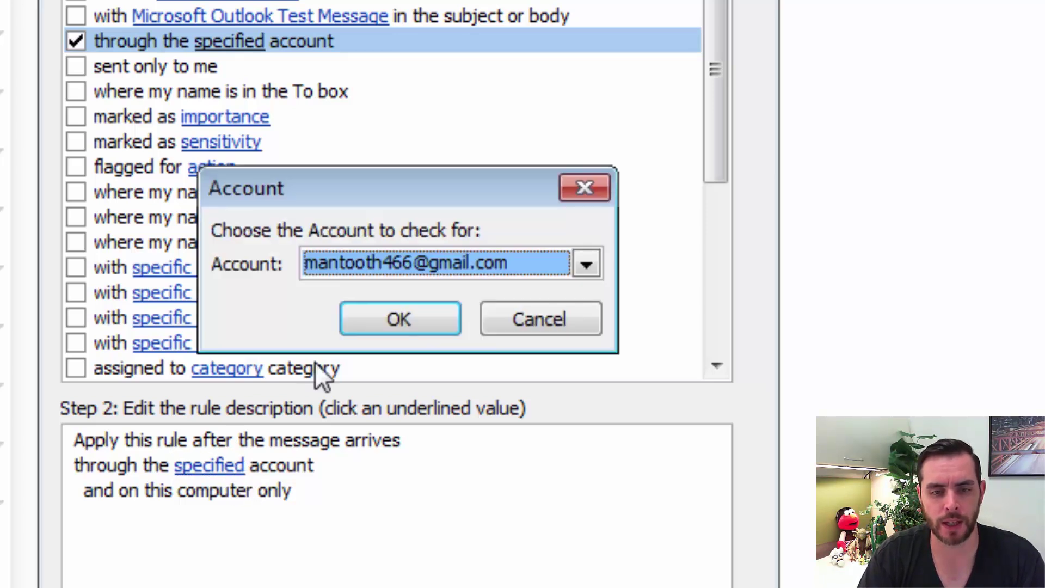
click(387, 270)
click(390, 288)
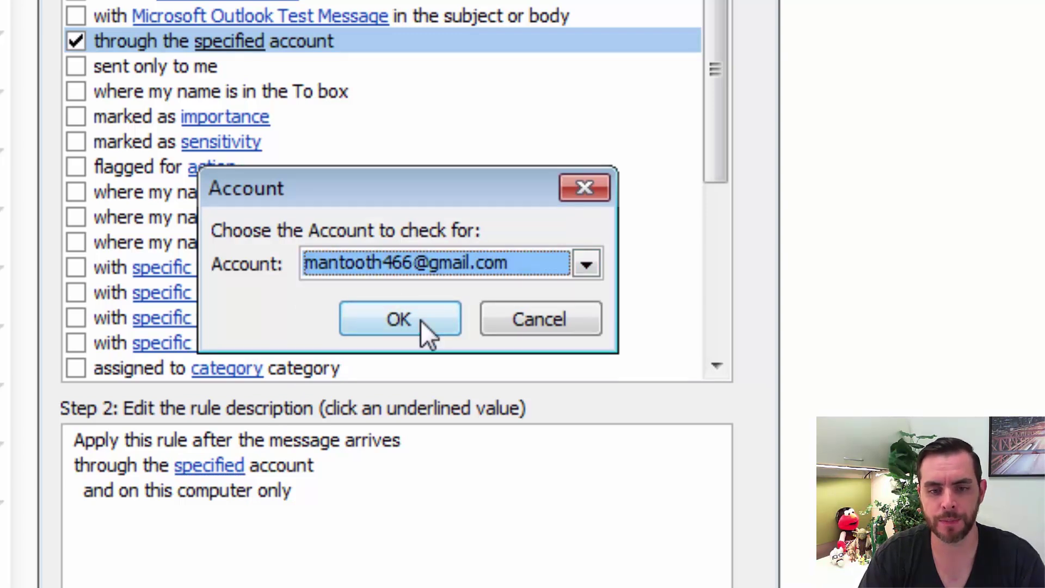
click(420, 322)
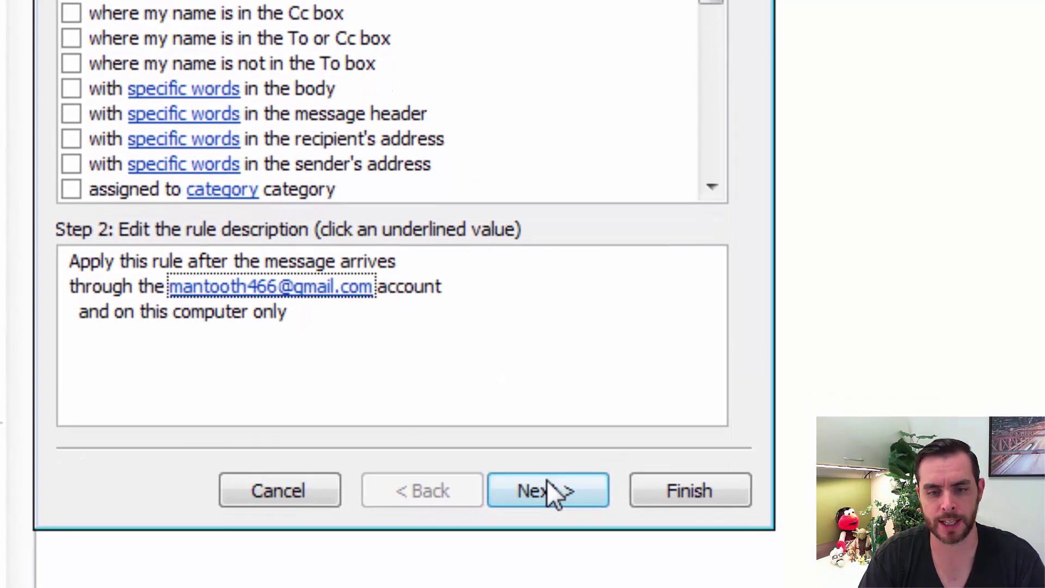
click(546, 479)
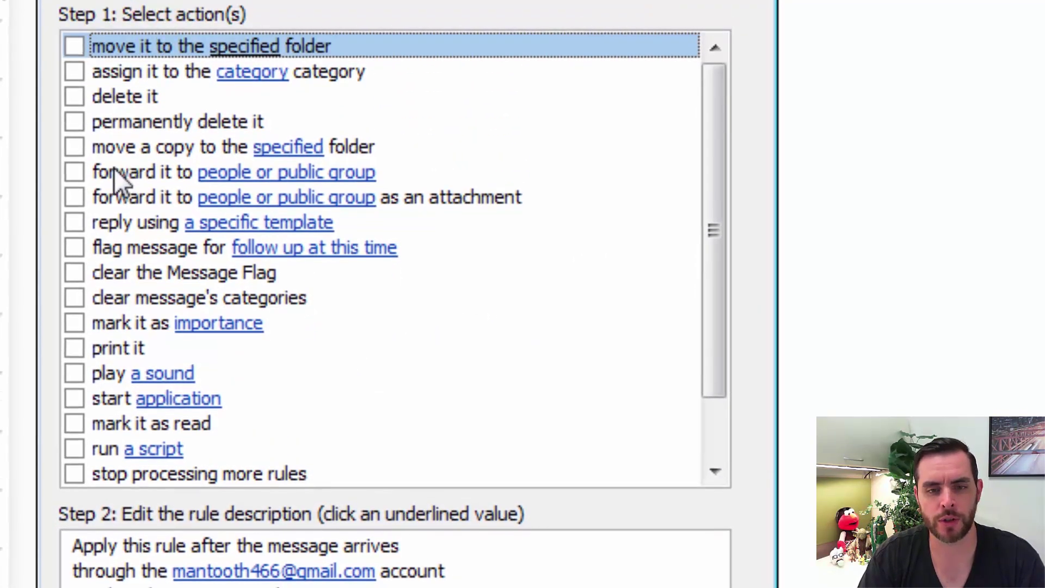
Add the action 'forward it to people or public group' and open its recipient picker
click(73, 171)
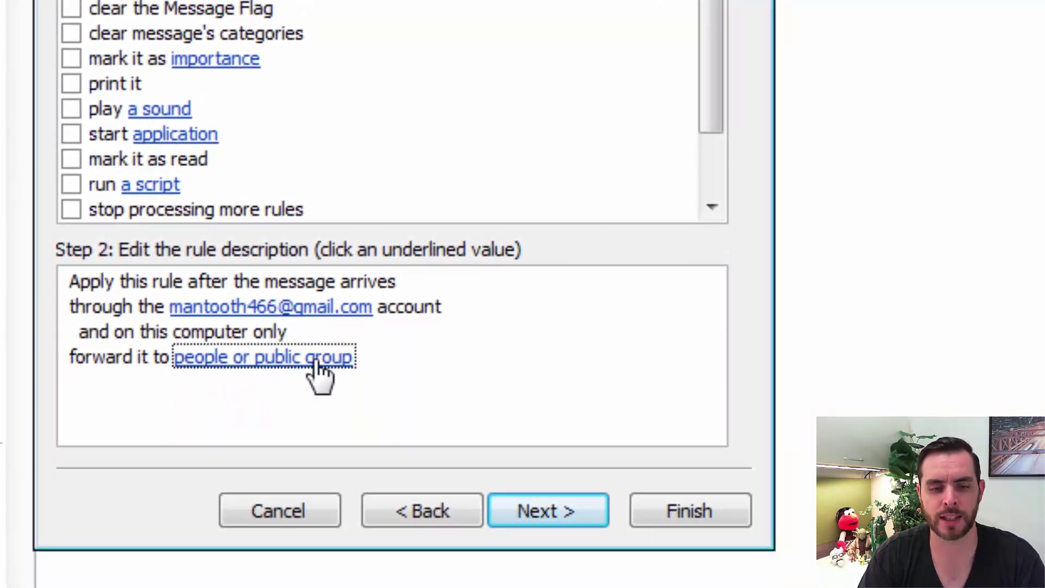
click(320, 364)
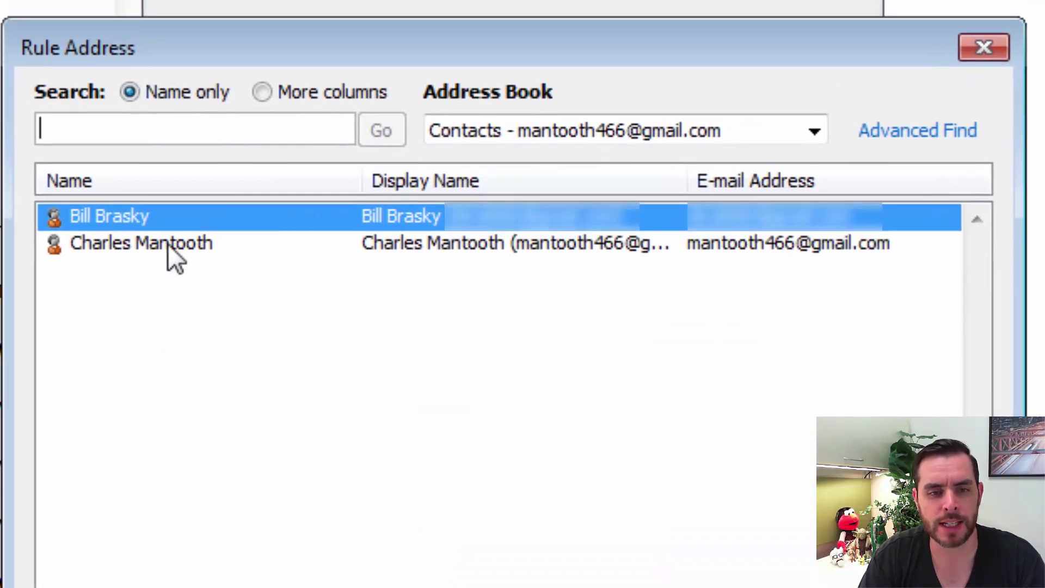
Add the Gmail contact as the forwarding recipient and finish the rule
click(211, 244)
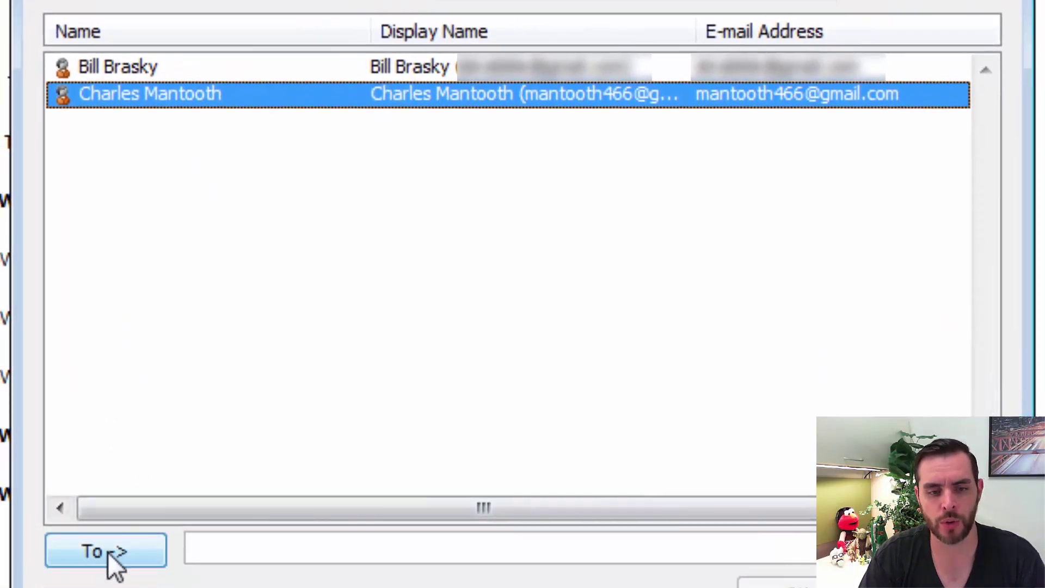
click(108, 553)
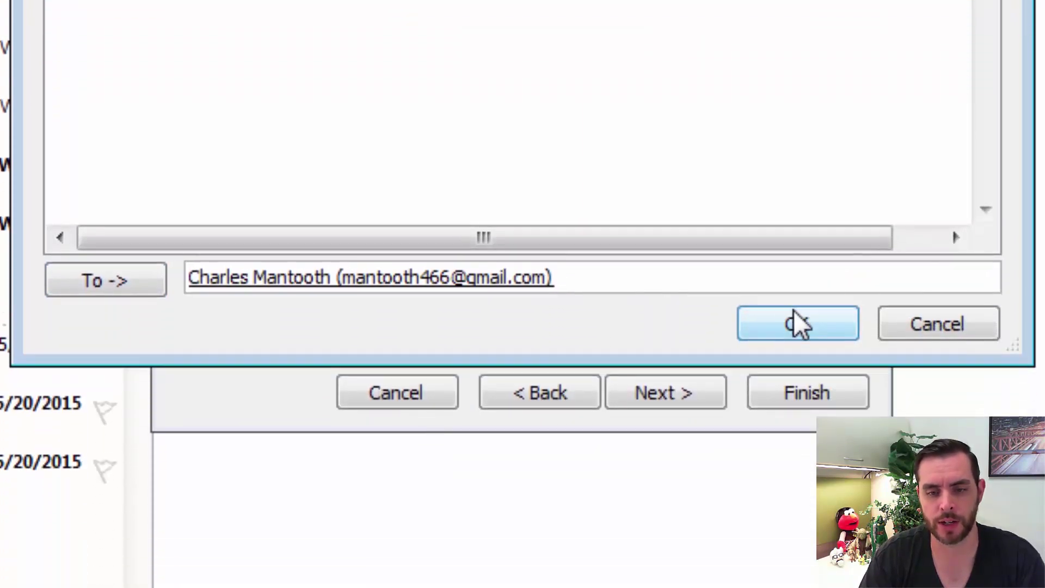
click(797, 323)
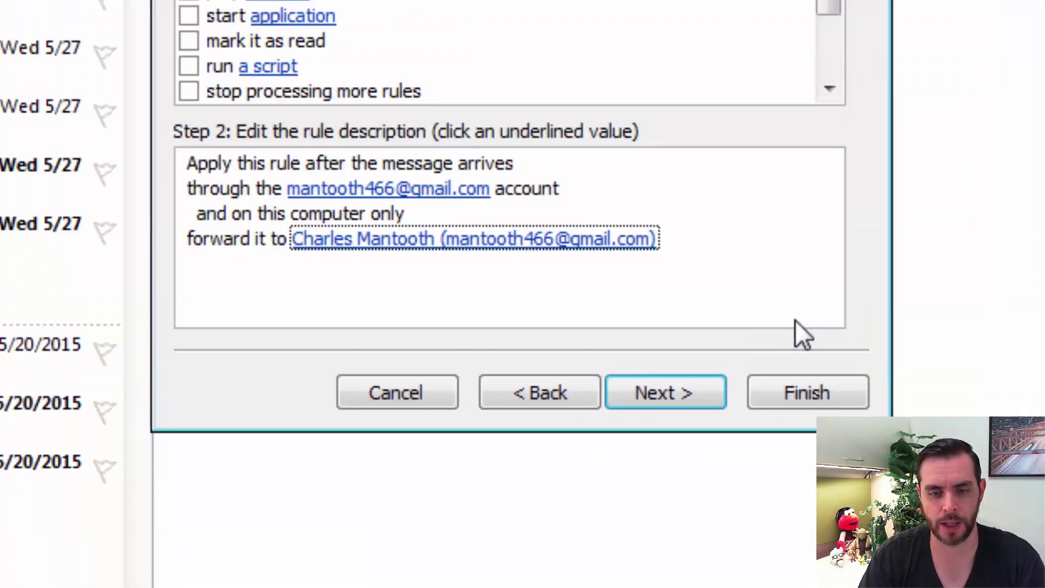
click(802, 391)
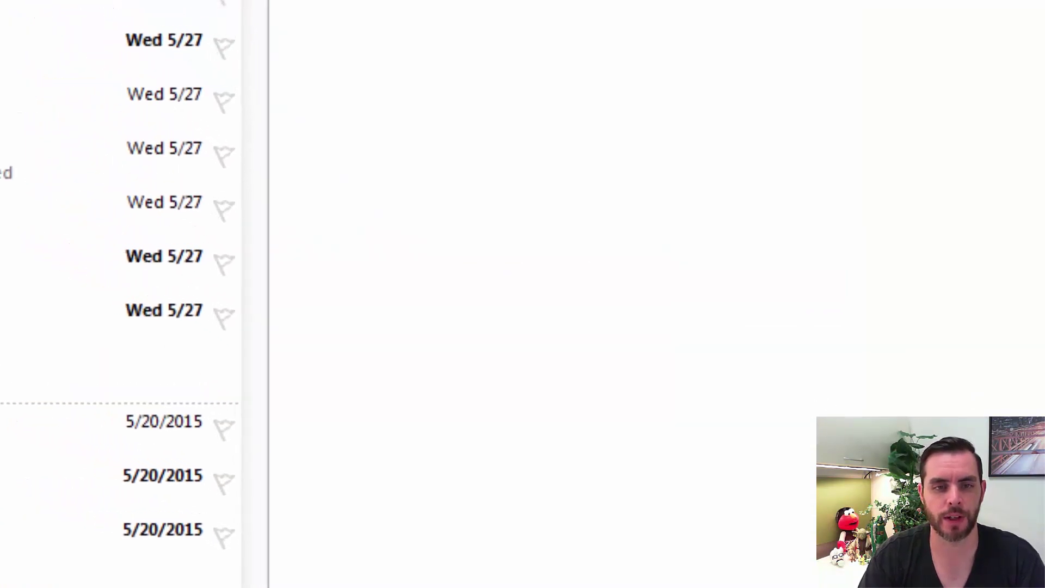